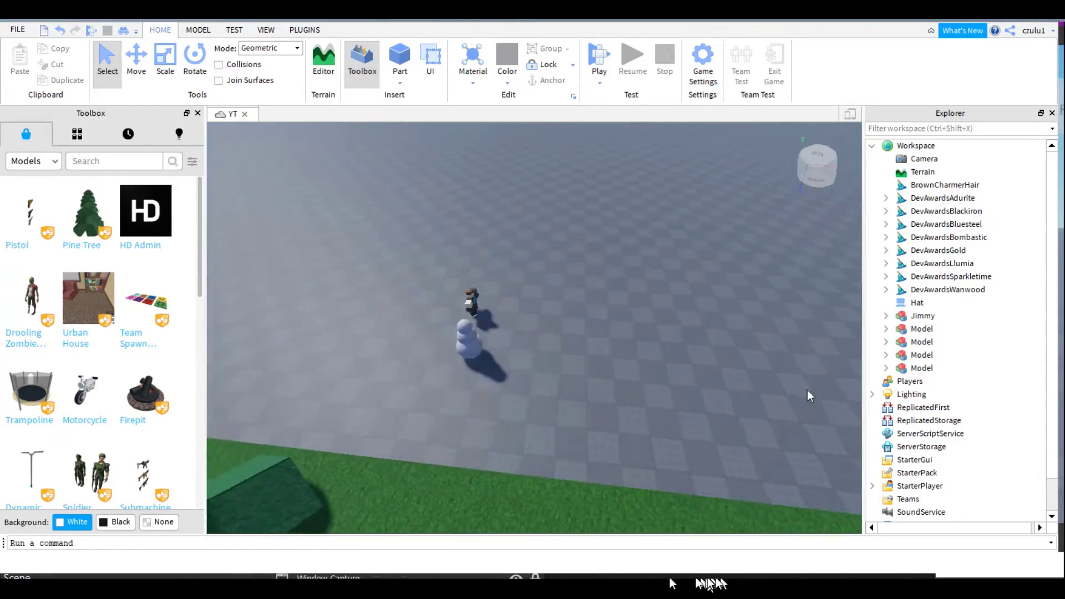
# Inspect the Studio scene by selecting Jimmy and box-selecting parts, then open Gucci Garden under Events
pyautogui.click(417, 309)
pyautogui.click(464, 411)
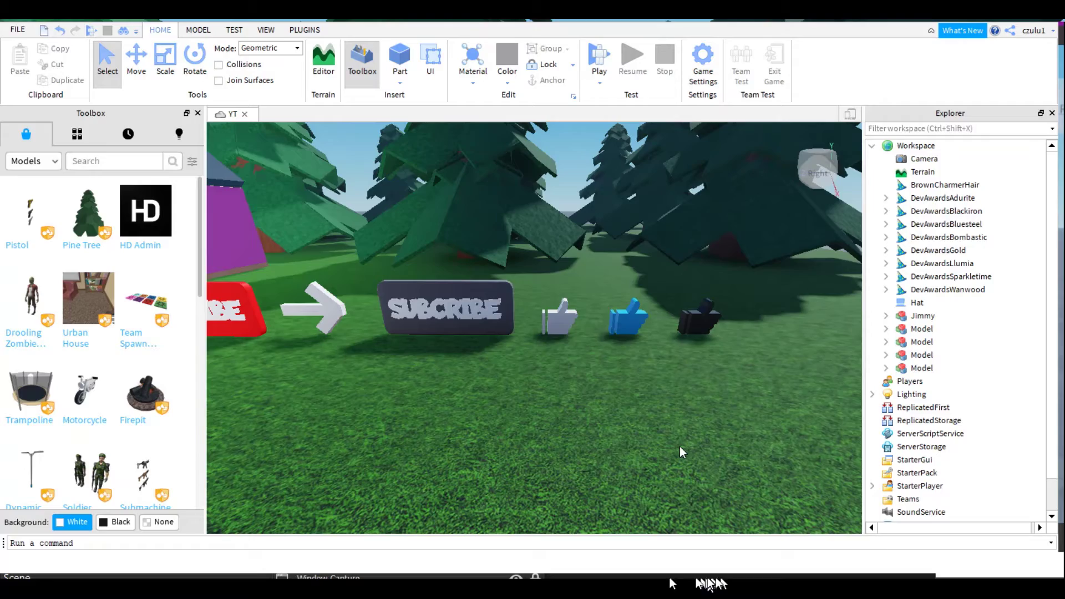
pyautogui.press('a')
pyautogui.press('a')
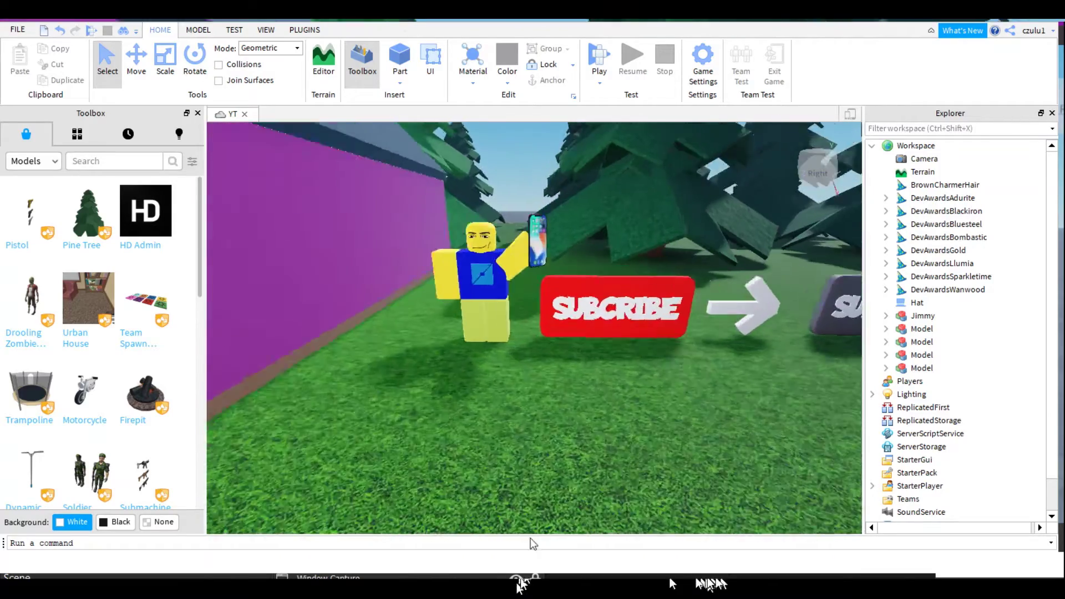
pyautogui.press('e')
pyautogui.scroll(5, 659, 511)
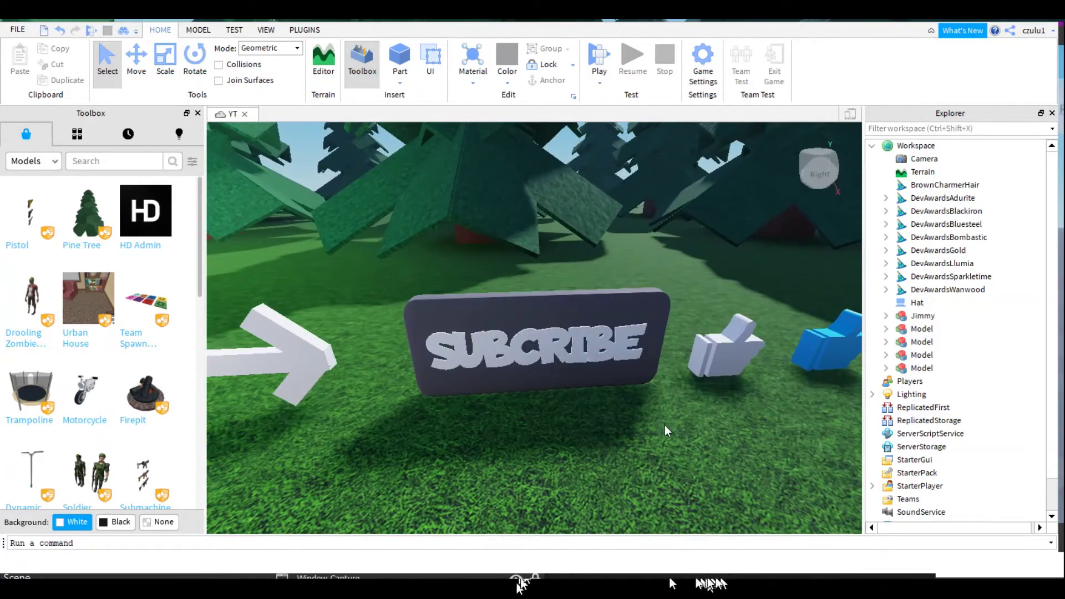
pyautogui.moveTo(767, 212); pyautogui.dragTo(391, 545)
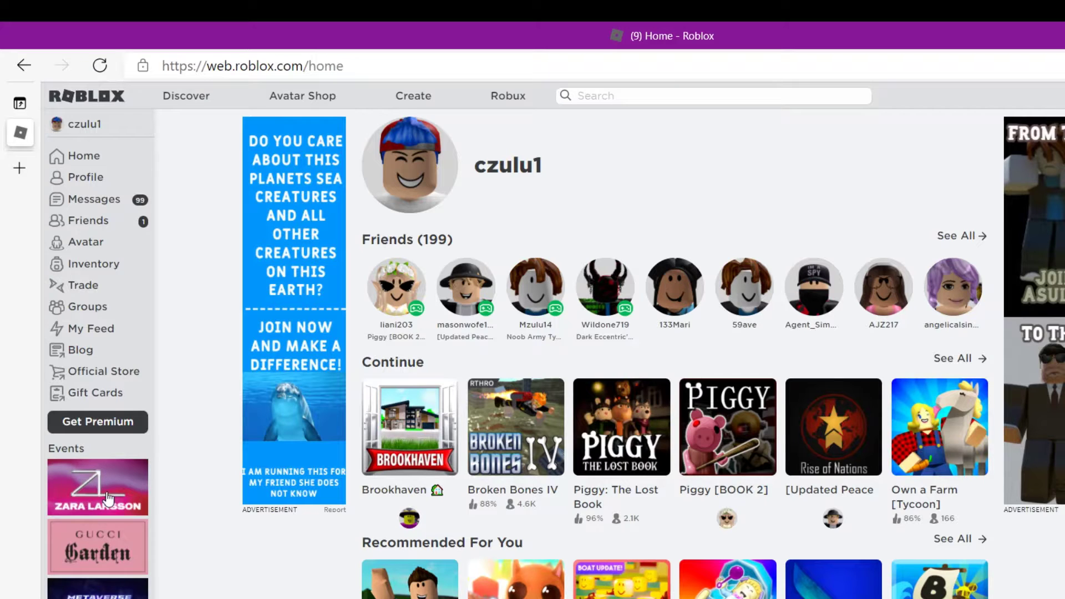
pyautogui.click(117, 572)
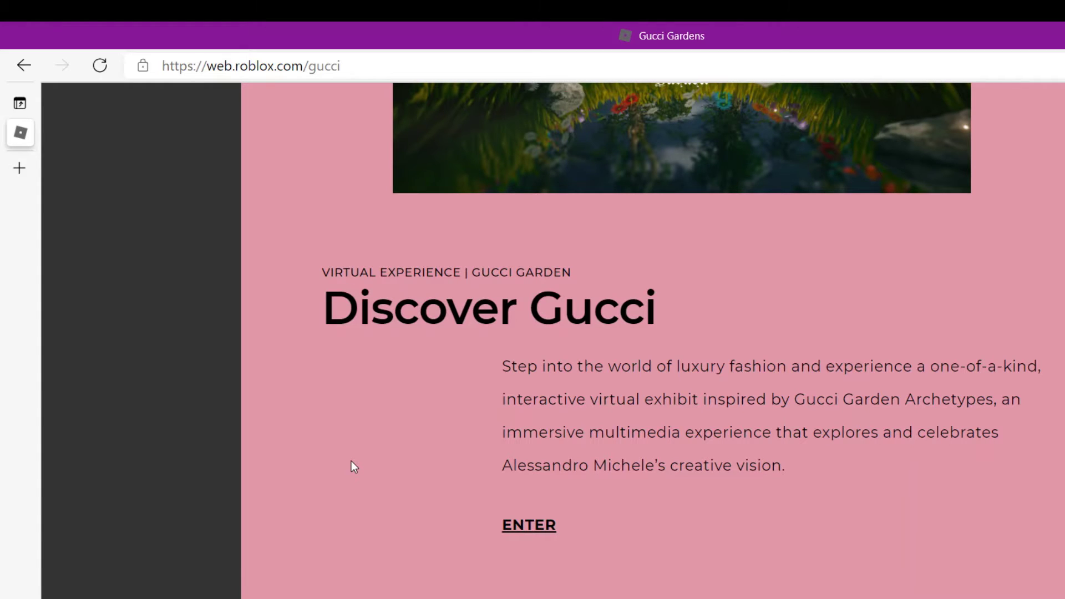
pyautogui.scroll(1, 352, 463)
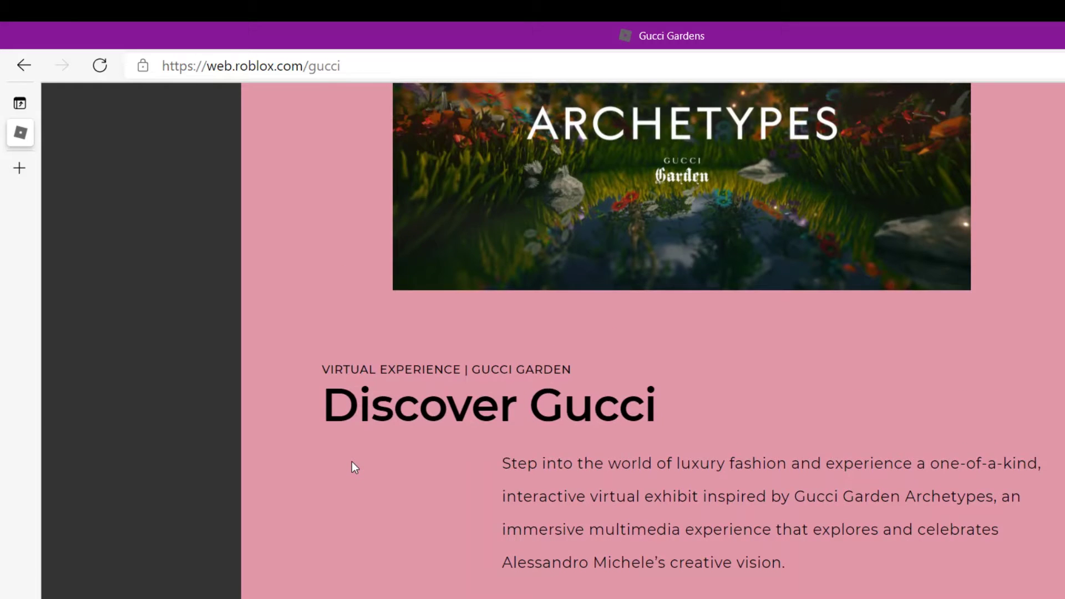
pyautogui.scroll(3, 352, 462)
pyautogui.scroll(1, 352, 463)
pyautogui.scroll(-4, 431, 467)
pyautogui.scroll(-5, 645, 509)
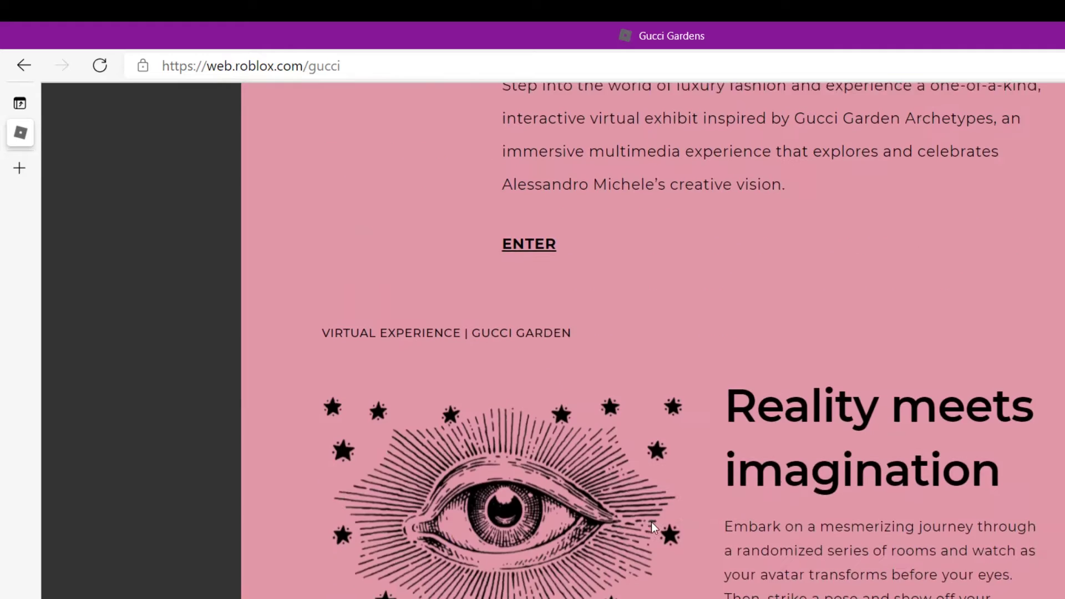
pyautogui.scroll(1, 638, 543)
pyautogui.scroll(-2, 637, 543)
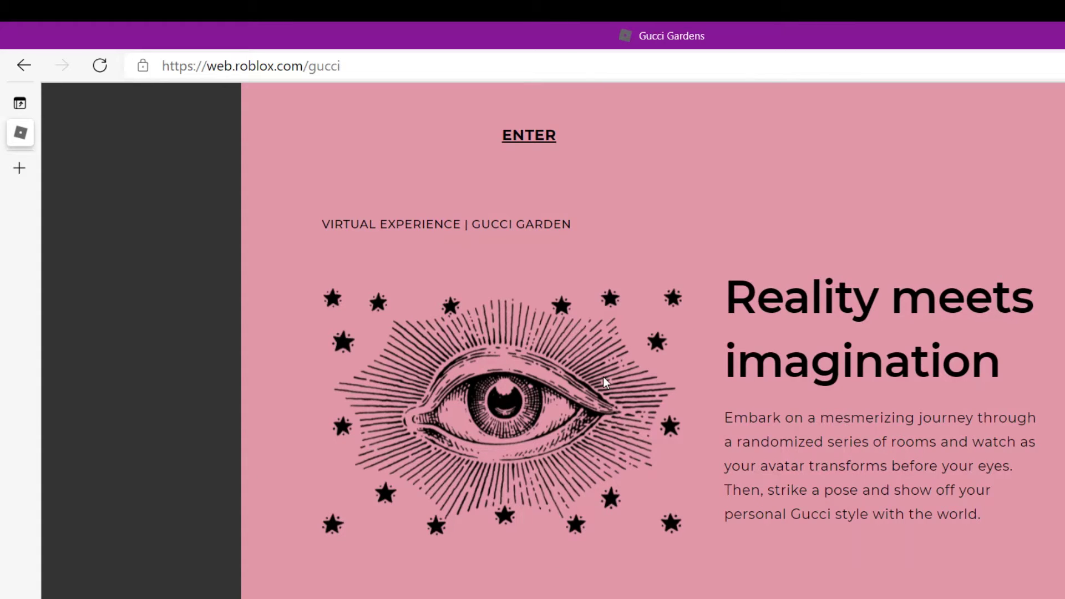
pyautogui.scroll(-1, 516, 480)
pyautogui.scroll(-2, 525, 467)
pyautogui.scroll(-2, 541, 438)
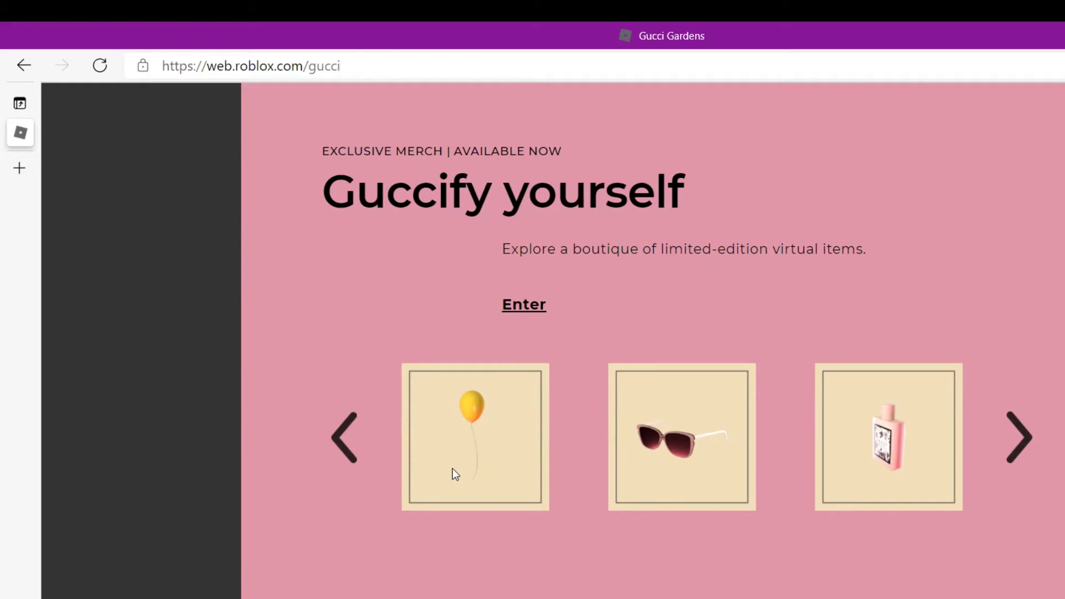
pyautogui.scroll(-2, 694, 466)
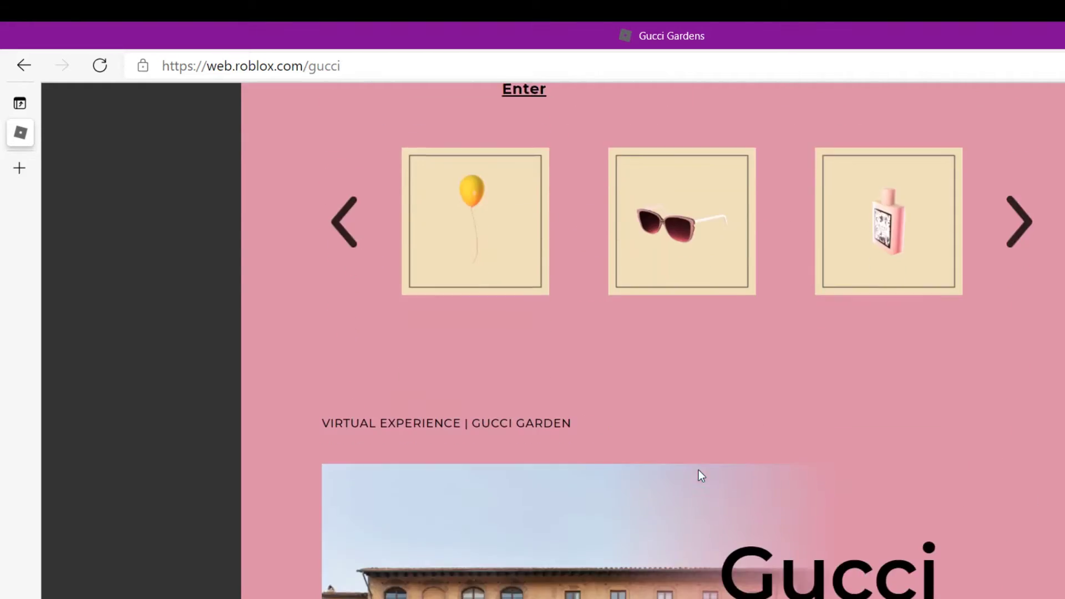
pyautogui.scroll(-4, 698, 475)
pyautogui.scroll(-2, 698, 475)
pyautogui.scroll(-2, 699, 475)
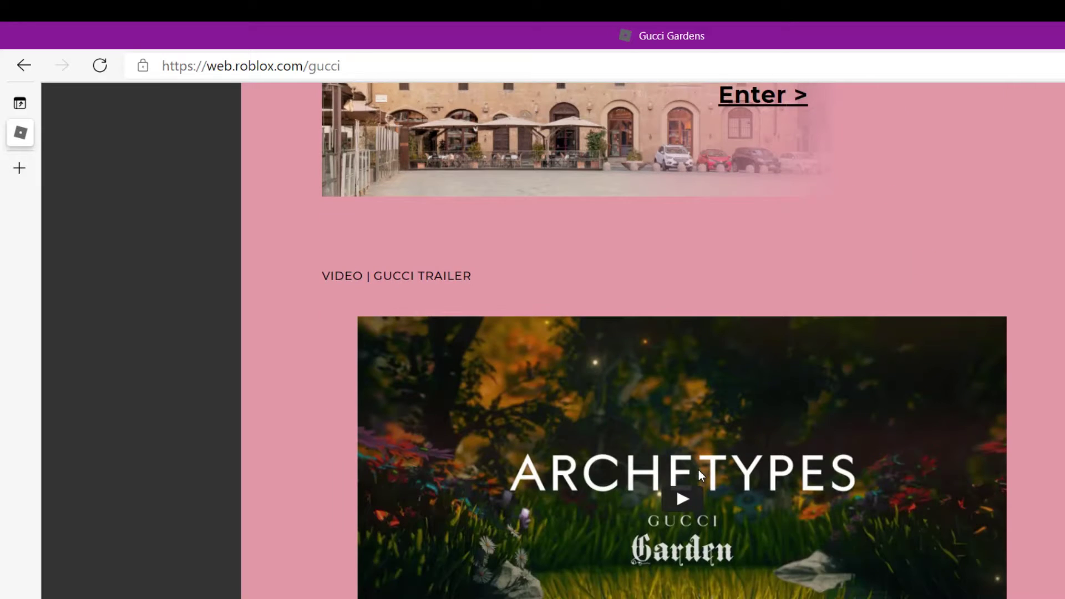
pyautogui.scroll(1, 699, 470)
pyautogui.scroll(5, 698, 470)
pyautogui.scroll(4, 698, 479)
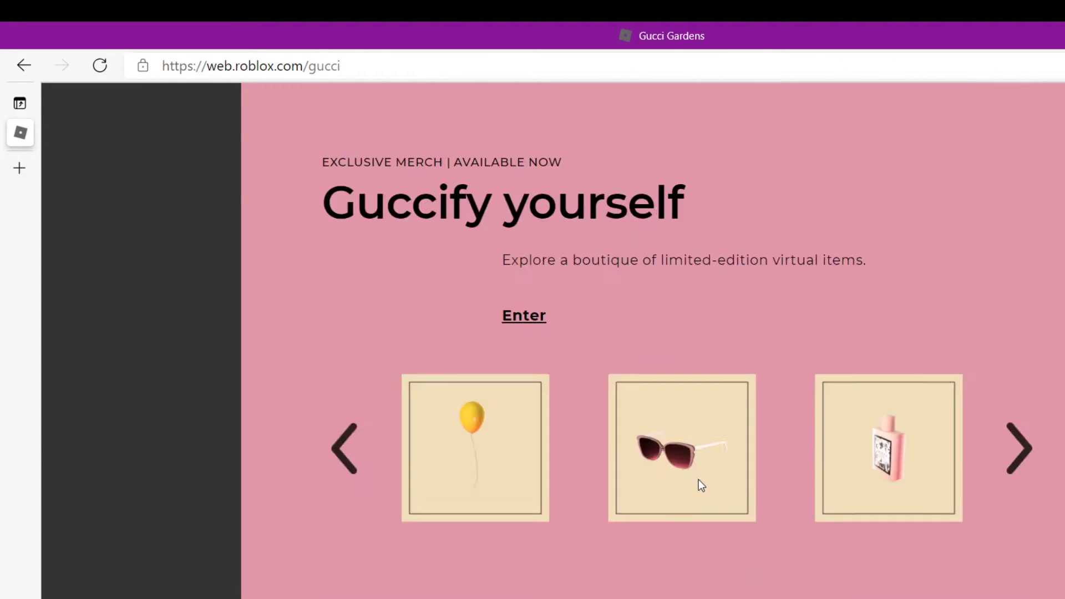
pyautogui.scroll(5, 698, 480)
pyautogui.scroll(2, 698, 480)
pyautogui.scroll(5, 698, 479)
pyautogui.scroll(2, 699, 480)
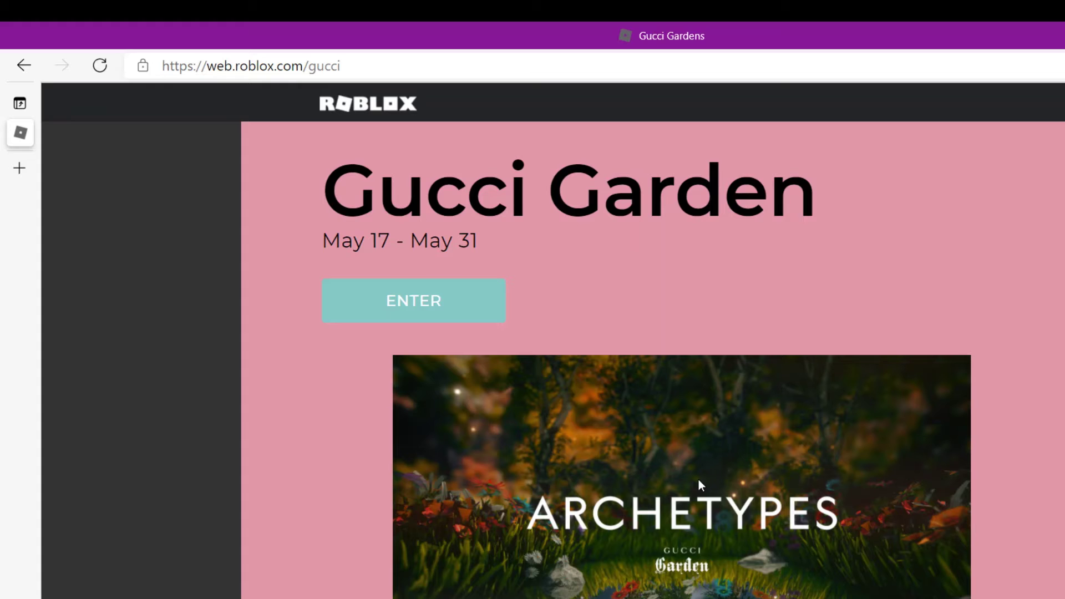
# Go back from the Gucci Garden page to the Roblox home page
pyautogui.click(19, 66)
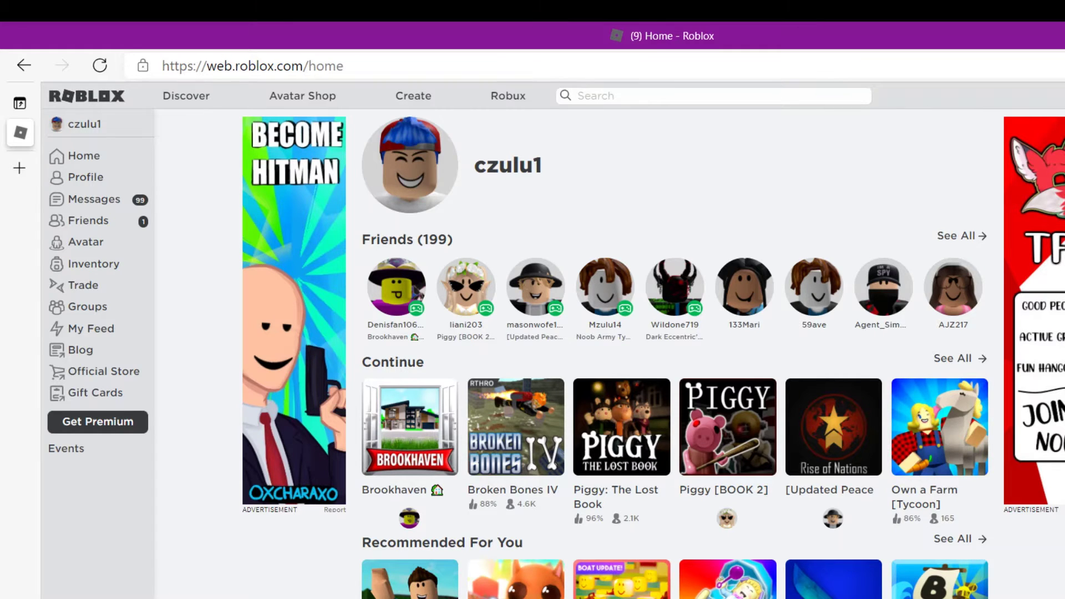
pyautogui.moveTo(359, 232); pyautogui.dragTo(821, 513)
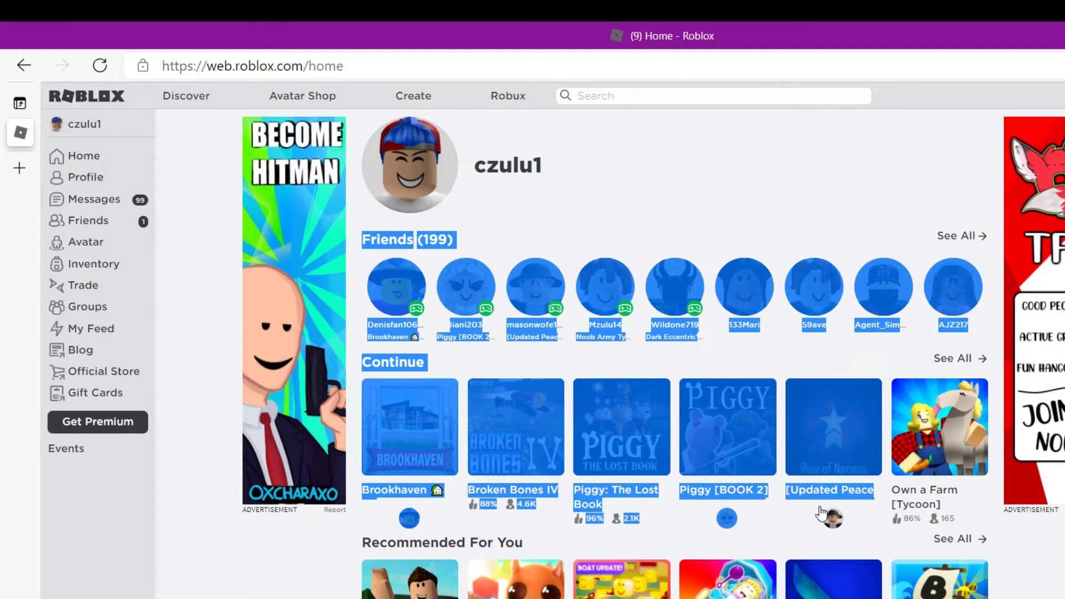
pyautogui.moveTo(821, 514); pyautogui.dragTo(524, 228)
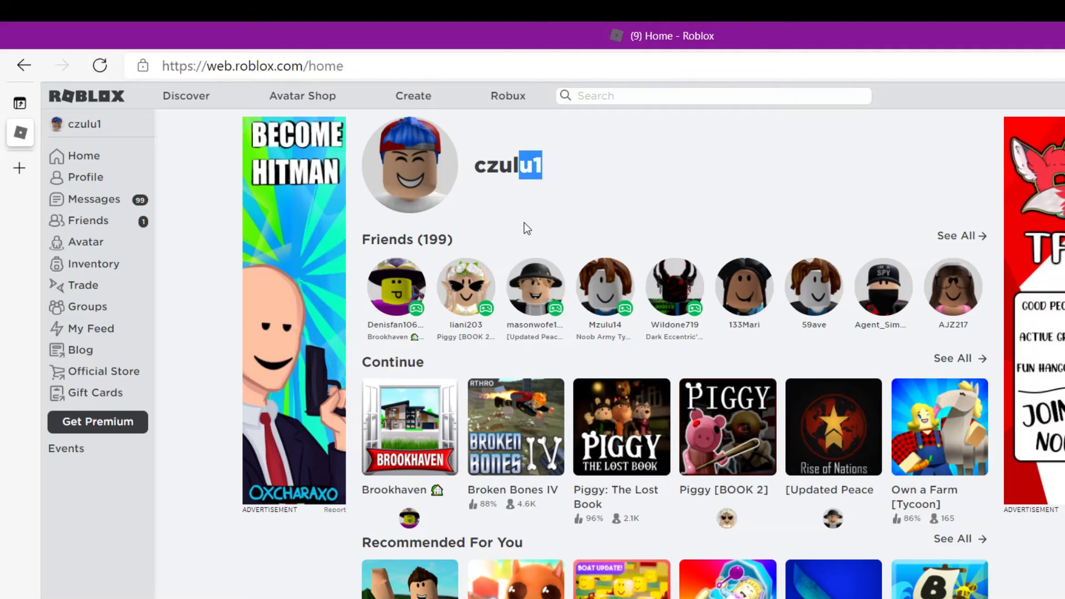
pyautogui.click(631, 245)
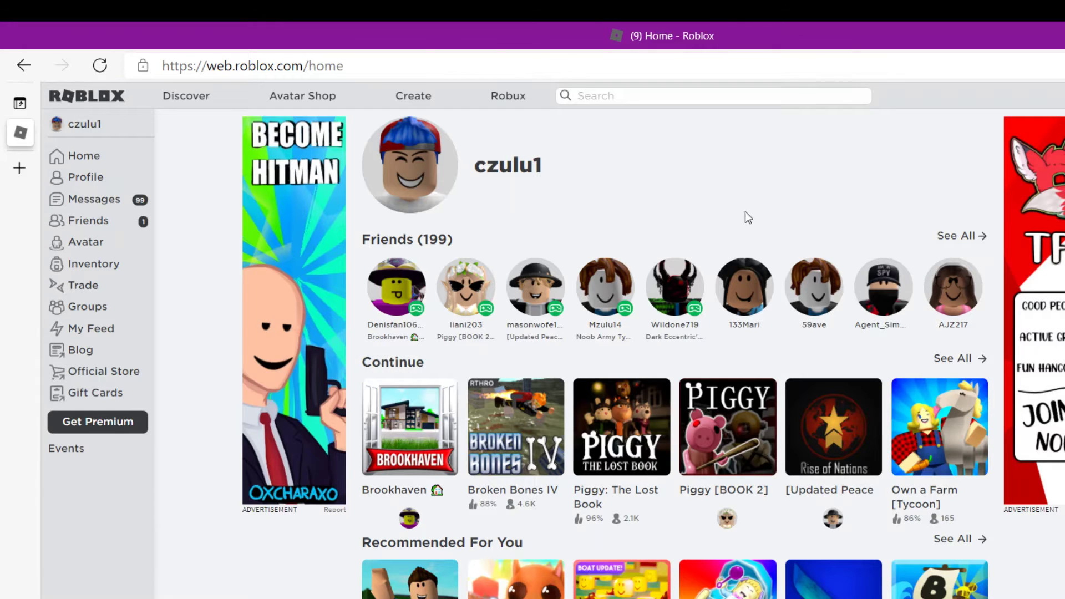
pyautogui.moveTo(358, 237)
pyautogui.mouseDown()
pyautogui.moveTo(466, 583)
pyautogui.moveTo(732, 587)
pyautogui.mouseUp()
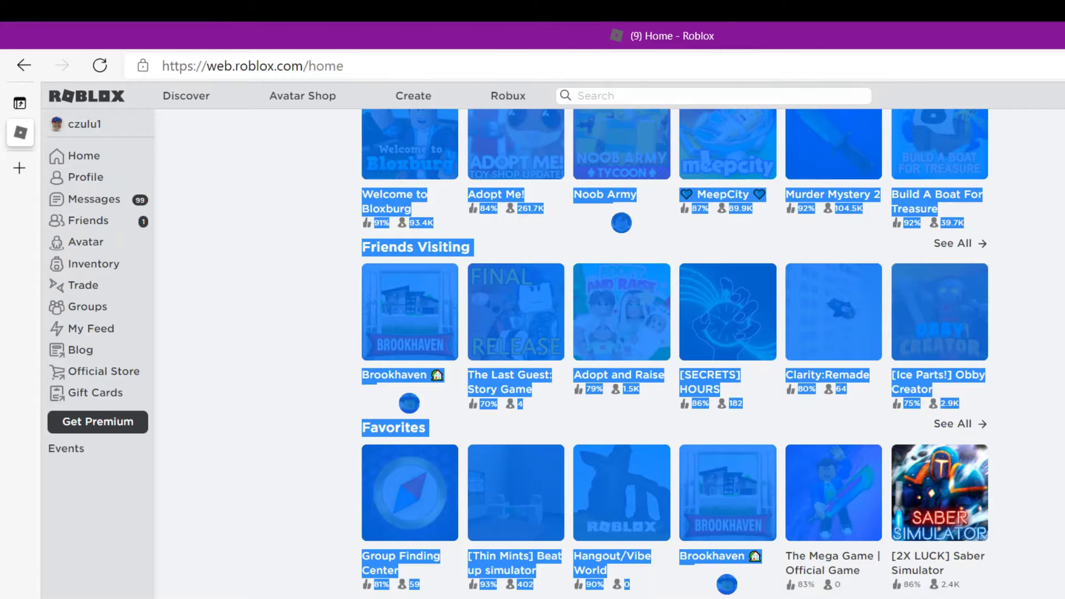
pyautogui.scroll(3, 996, 354)
pyautogui.scroll(2, 996, 354)
pyautogui.click(997, 354)
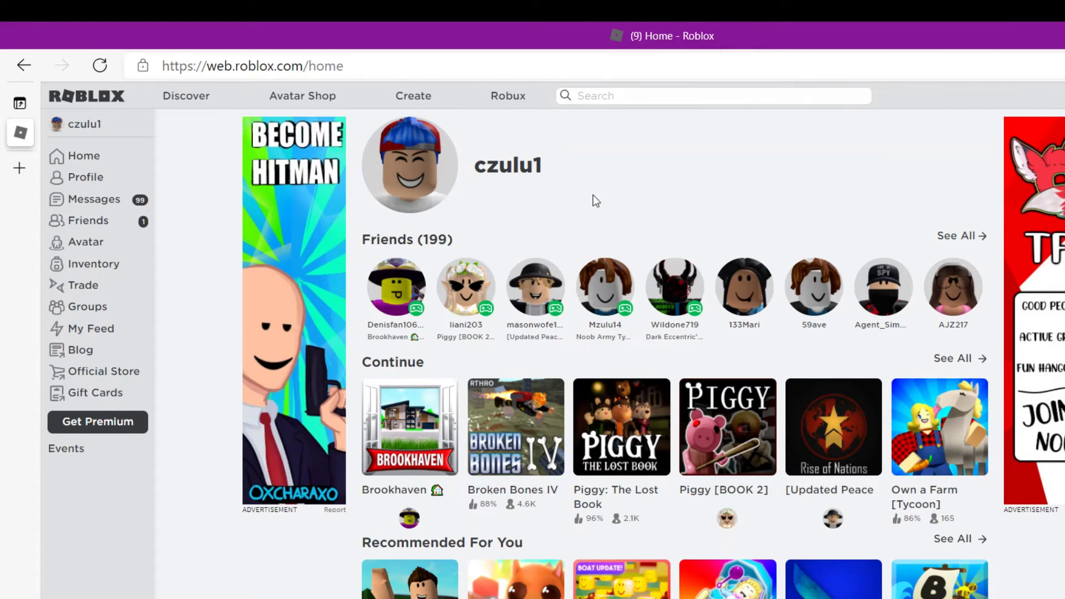
pyautogui.moveTo(593, 201); pyautogui.dragTo(938, 502)
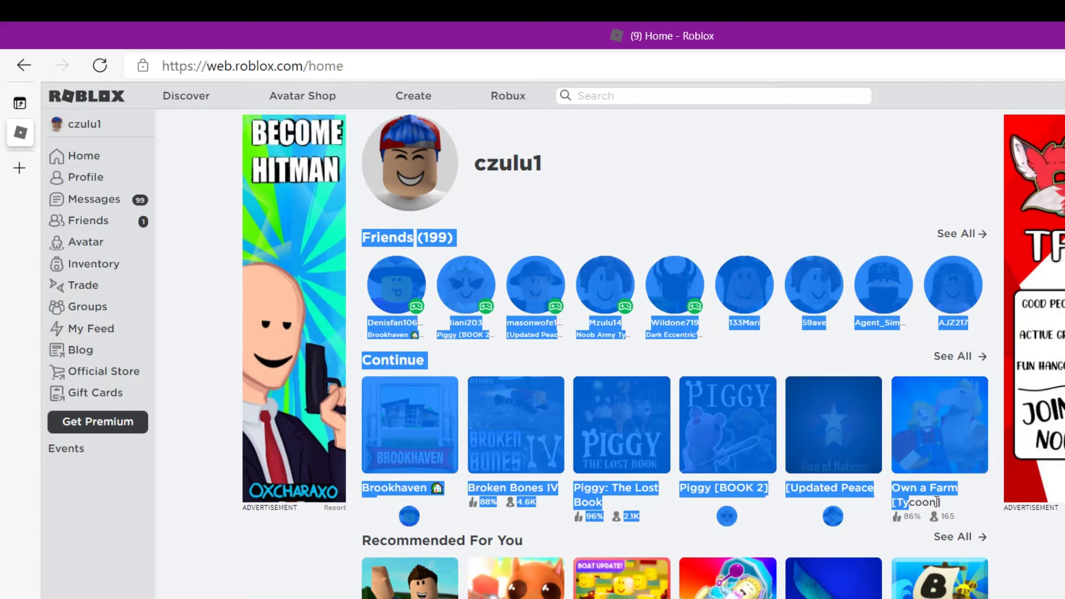
pyautogui.scroll(-3, 938, 502)
pyautogui.scroll(-2, 950, 499)
pyautogui.scroll(5, 924, 316)
pyautogui.click(915, 213)
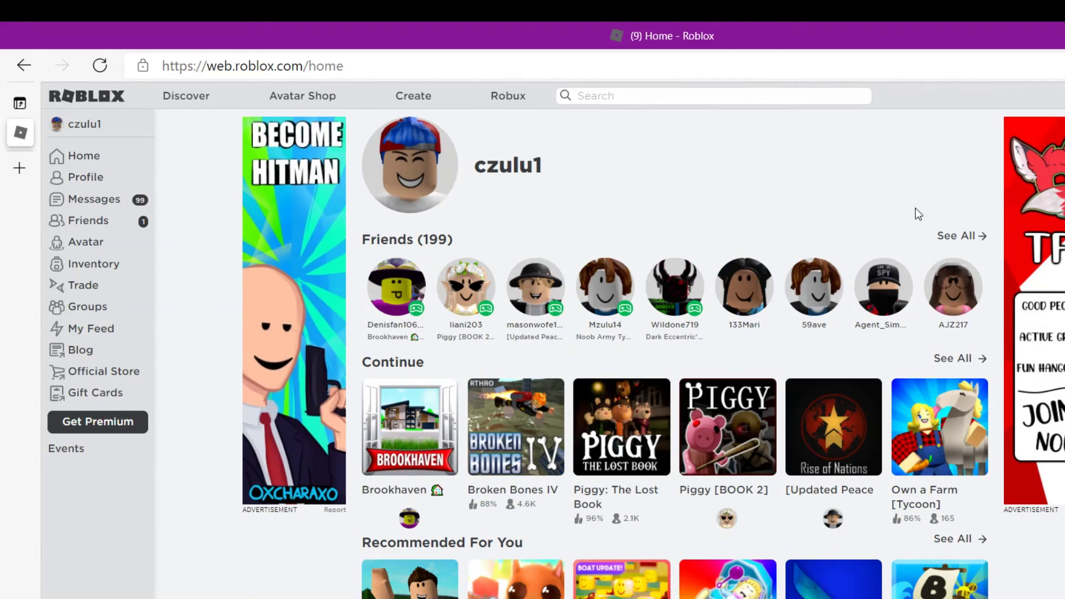
pyautogui.moveTo(840, 203); pyautogui.dragTo(632, 482)
pyautogui.scroll(-3, 632, 483)
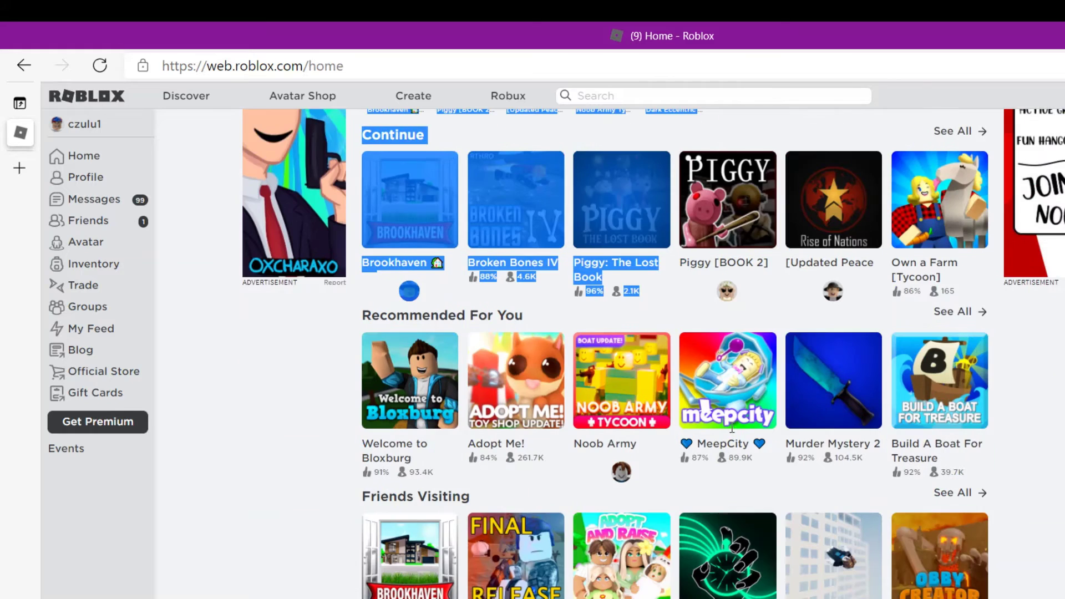
pyautogui.click(815, 436)
pyautogui.scroll(-3, 799, 416)
pyautogui.moveTo(816, 437)
pyautogui.mouseDown()
pyautogui.moveTo(799, 416)
pyautogui.moveTo(742, 428)
pyautogui.mouseUp()
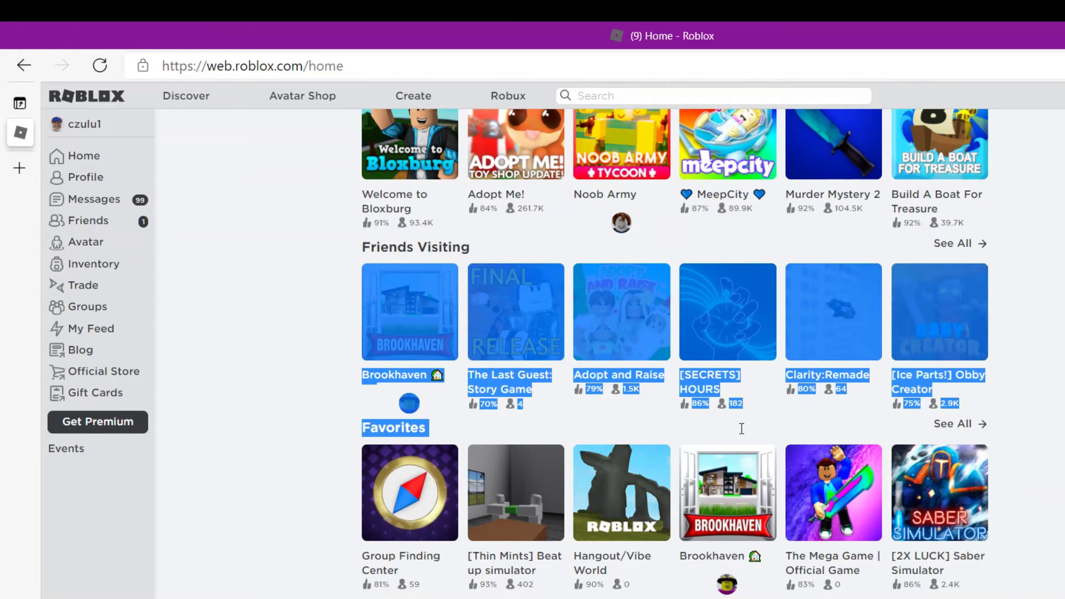
pyautogui.scroll(3, 736, 430)
pyautogui.scroll(3, 704, 390)
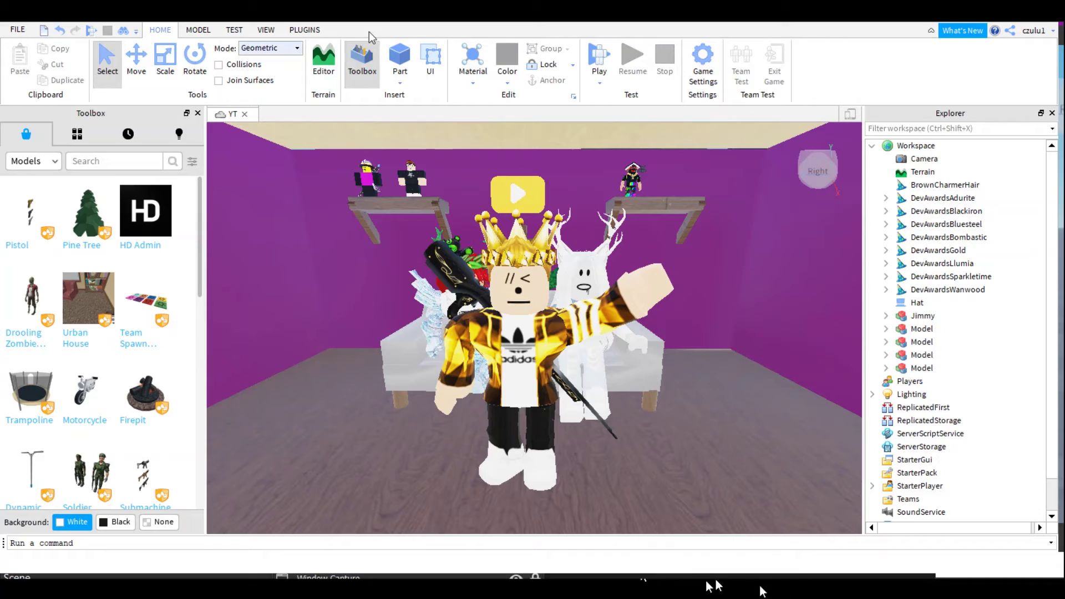
# Fly the camera around the room, then out of the house into the pine forest
pyautogui.press('a')
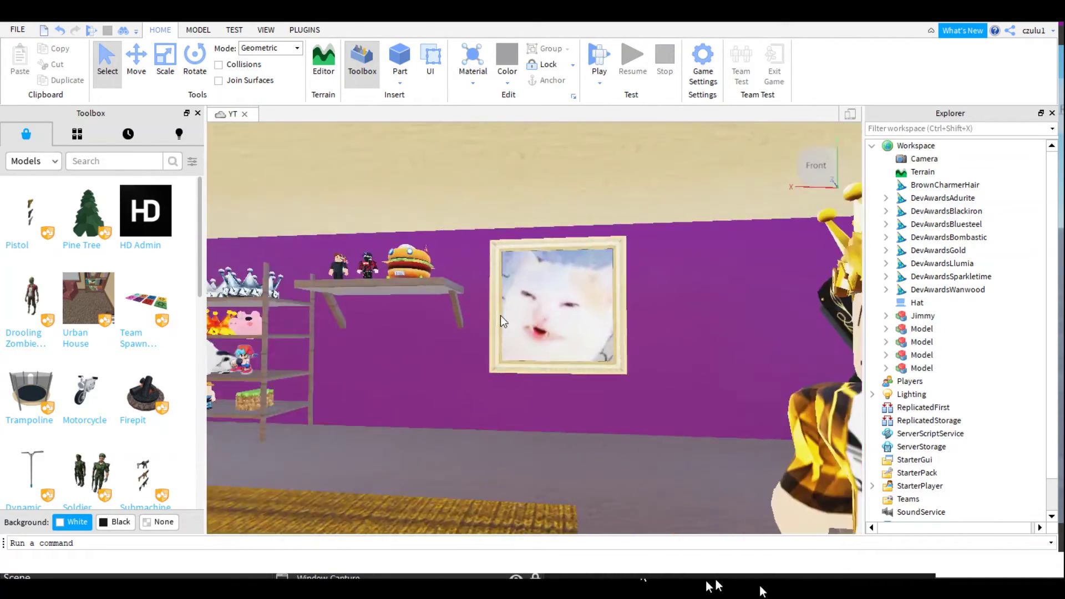
pyautogui.press('w')
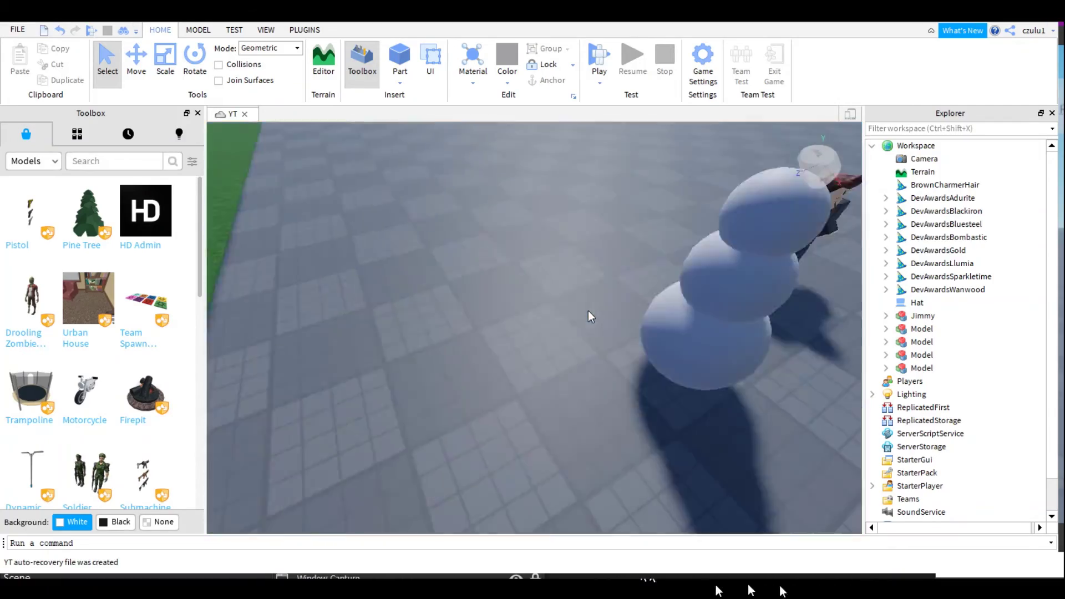
# Move Jimmy onto the snowman's head, then off it to stand beside the snowman, and deselect
pyautogui.click(433, 250)
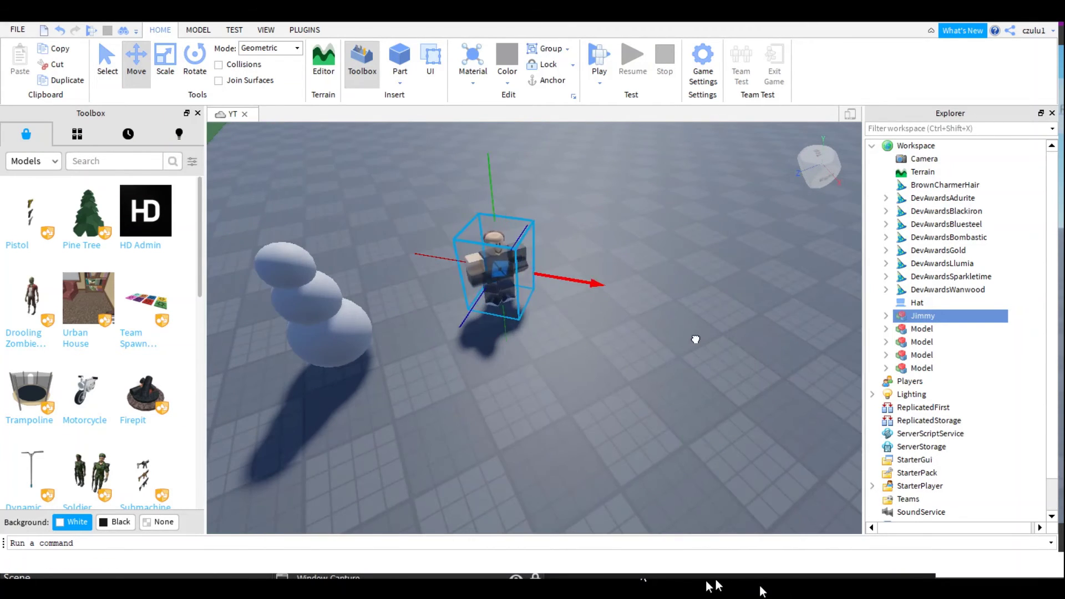
pyautogui.moveTo(360, 349); pyautogui.dragTo(315, 330)
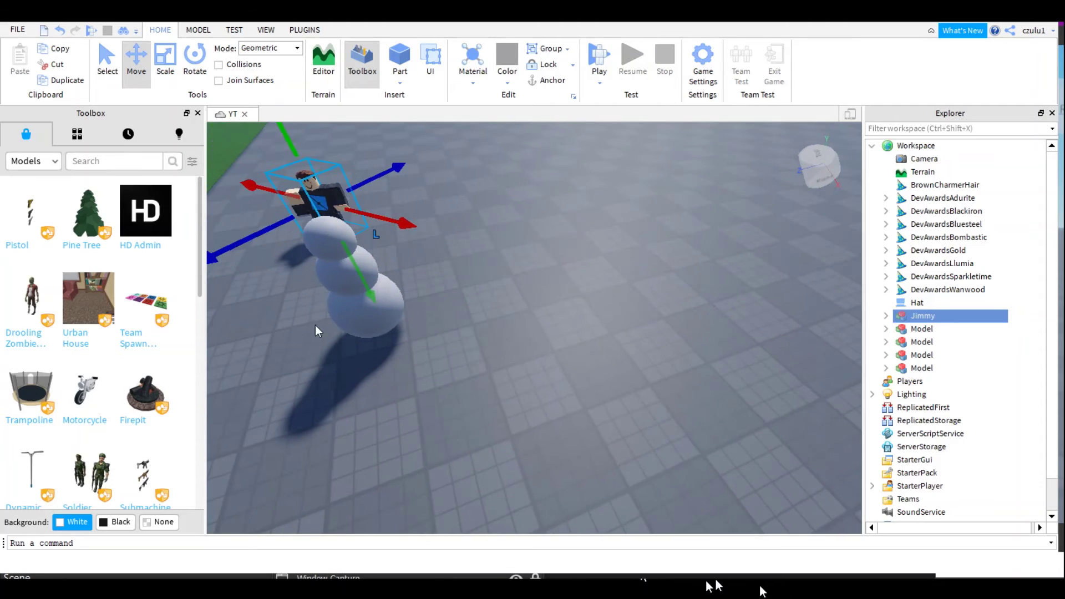
pyautogui.moveTo(324, 279); pyautogui.dragTo(282, 359)
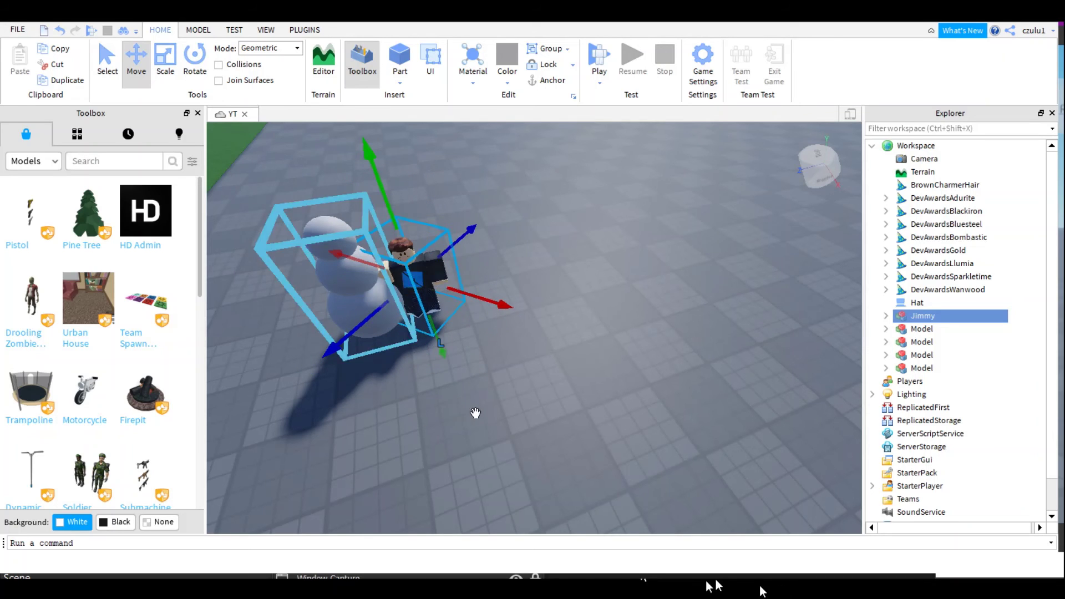
pyautogui.moveTo(567, 369); pyautogui.dragTo(611, 384)
pyautogui.scroll(3, 760, 411)
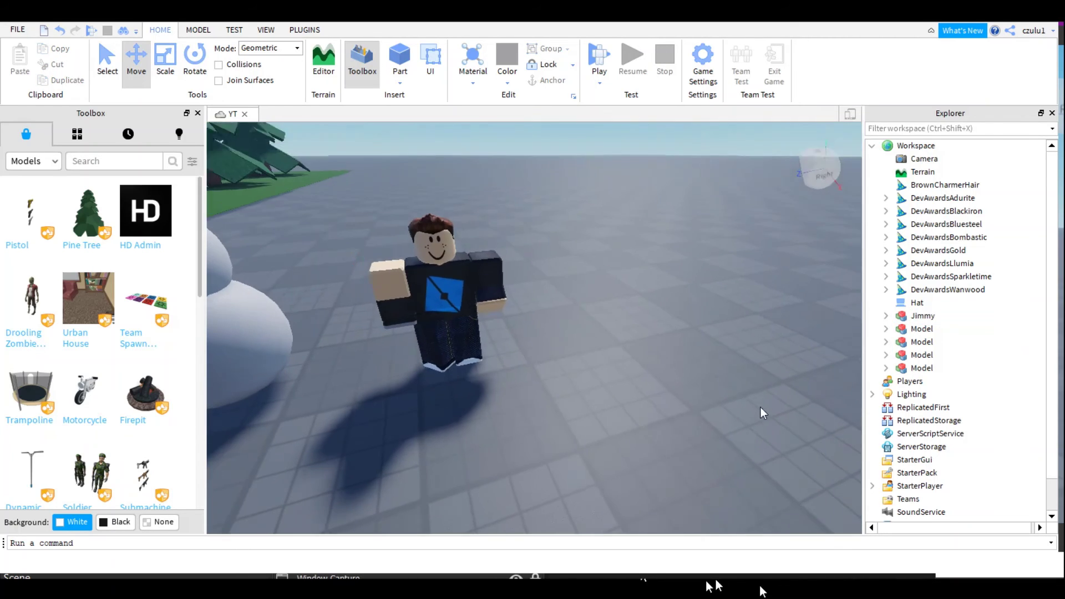
pyautogui.moveTo(608, 327); pyautogui.dragTo(533, 245)
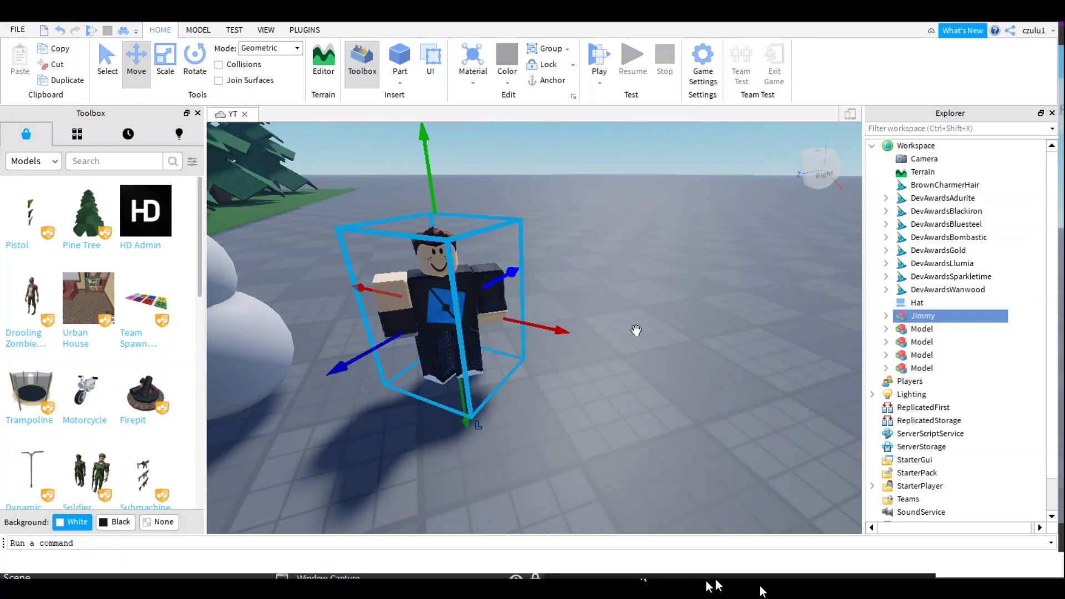
pyautogui.scroll(-2, 636, 330)
pyautogui.moveTo(554, 408); pyautogui.dragTo(607, 483)
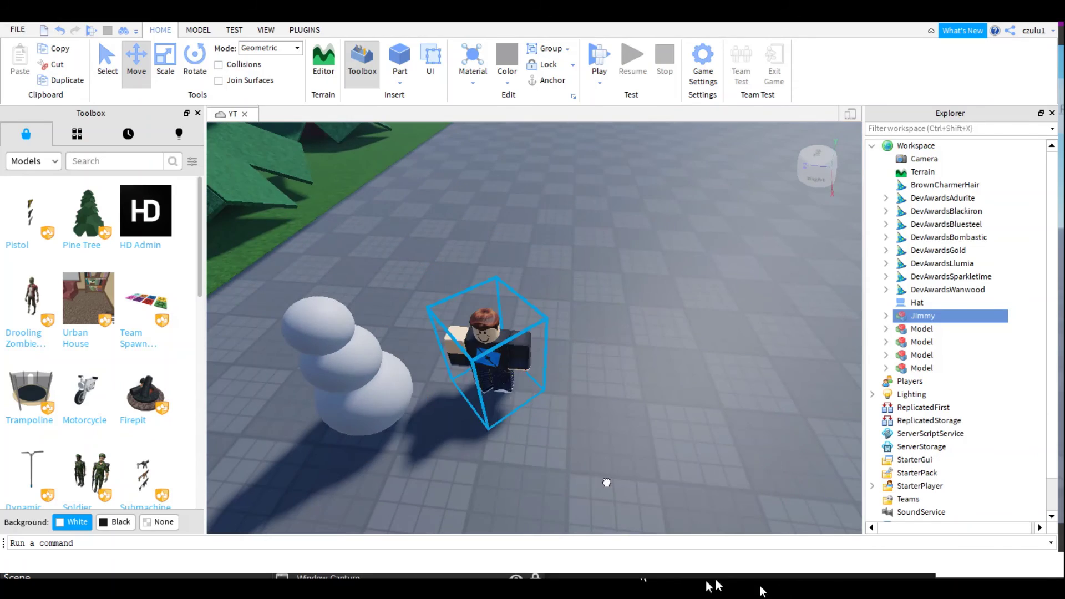
pyautogui.click(737, 480)
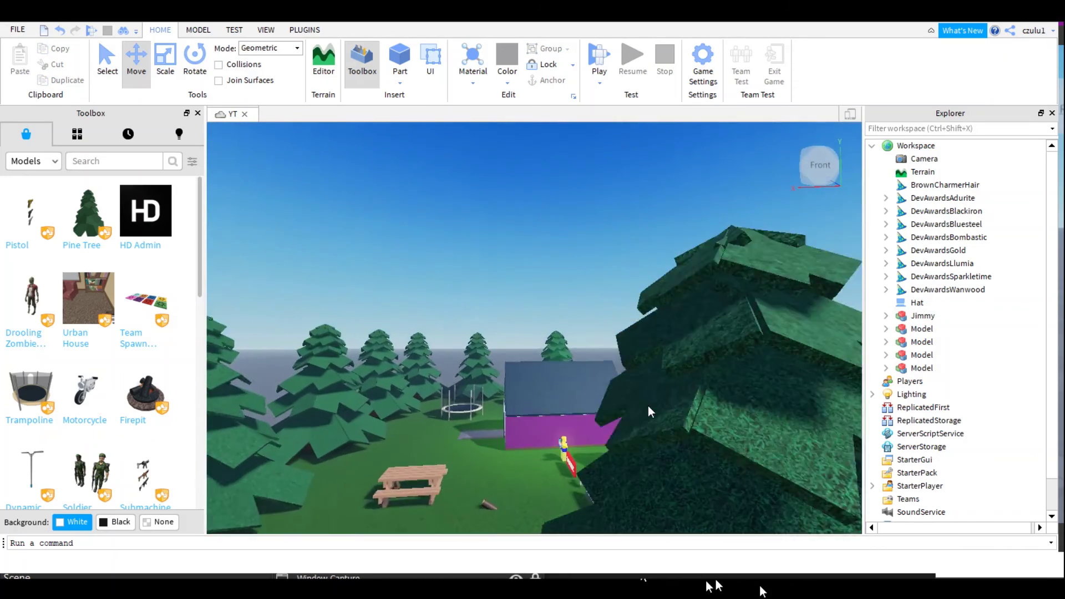
pyautogui.press('w')
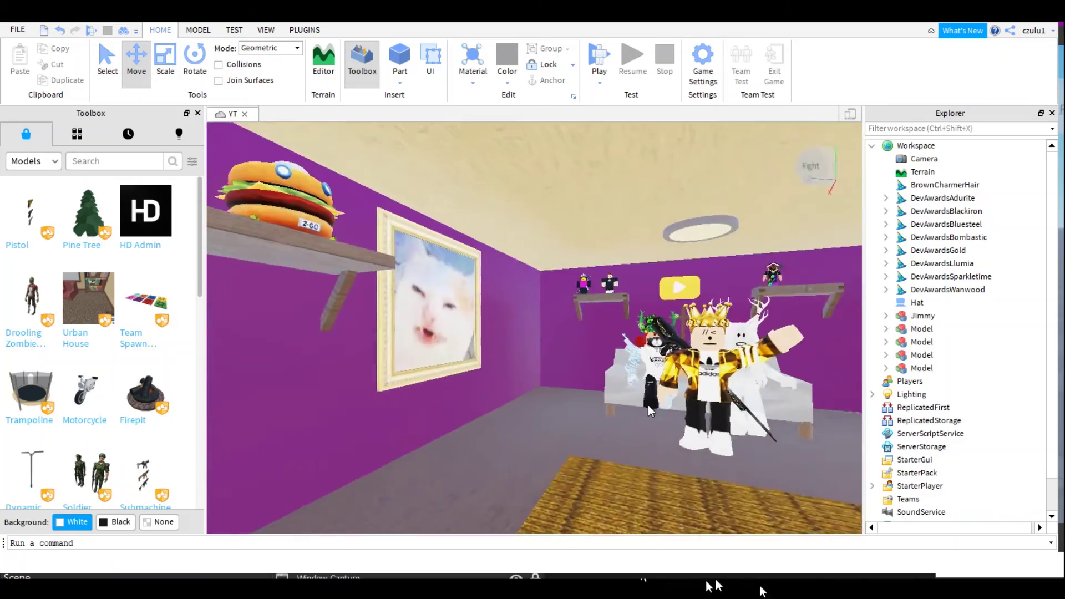
pyautogui.press('d')
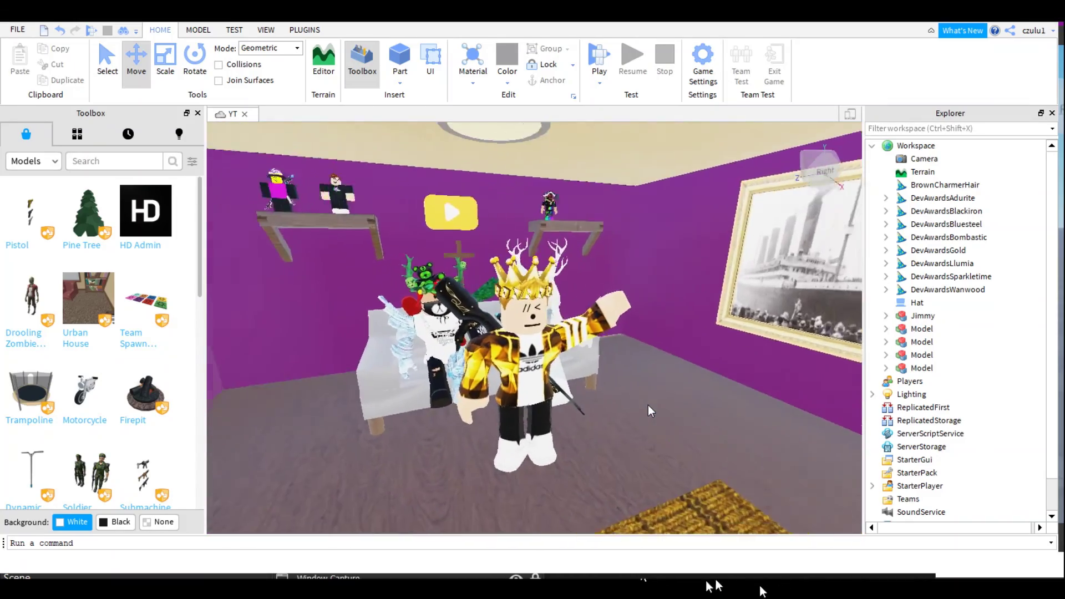
pyautogui.press('w')
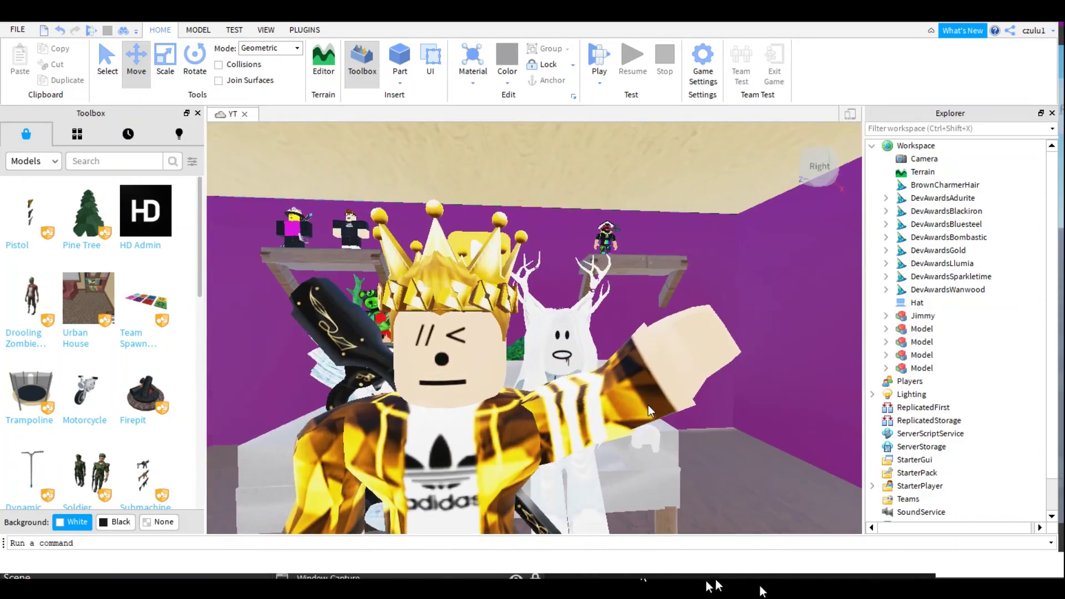
pyautogui.press('s')
pyautogui.press('w')
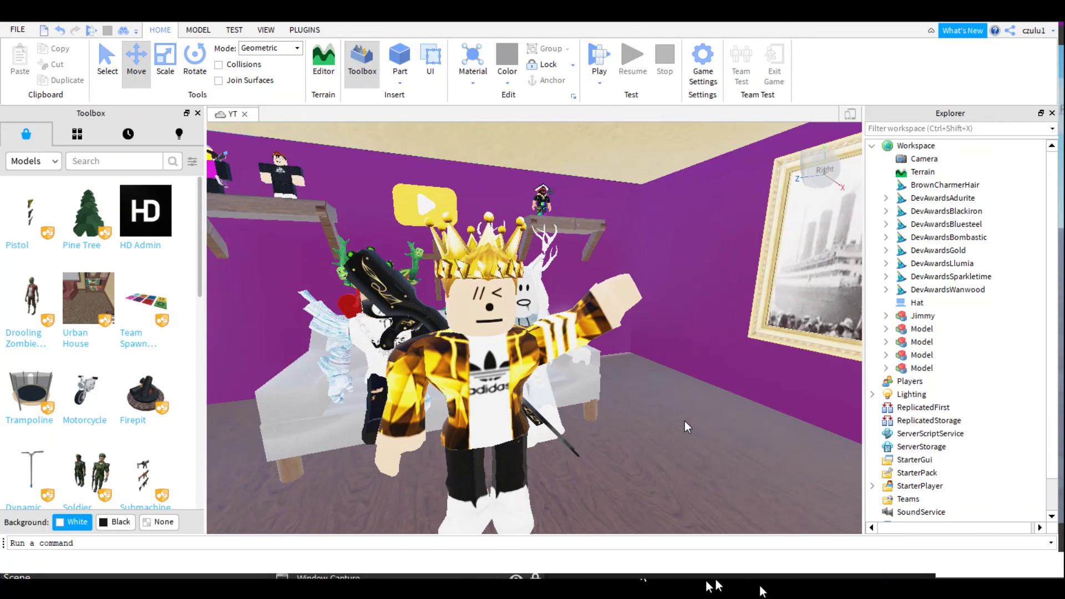
pyautogui.press('a')
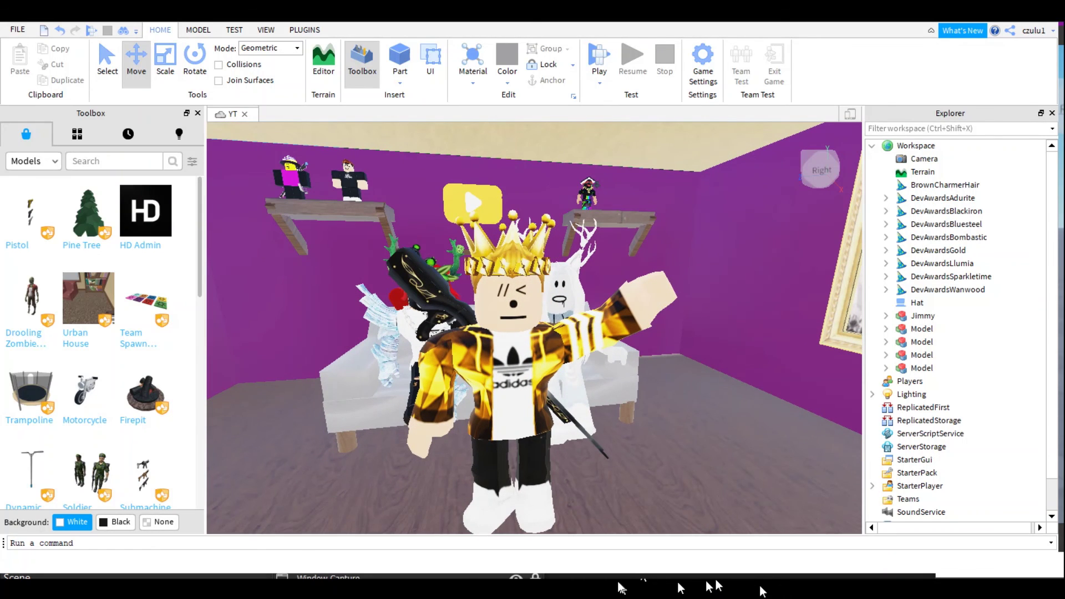